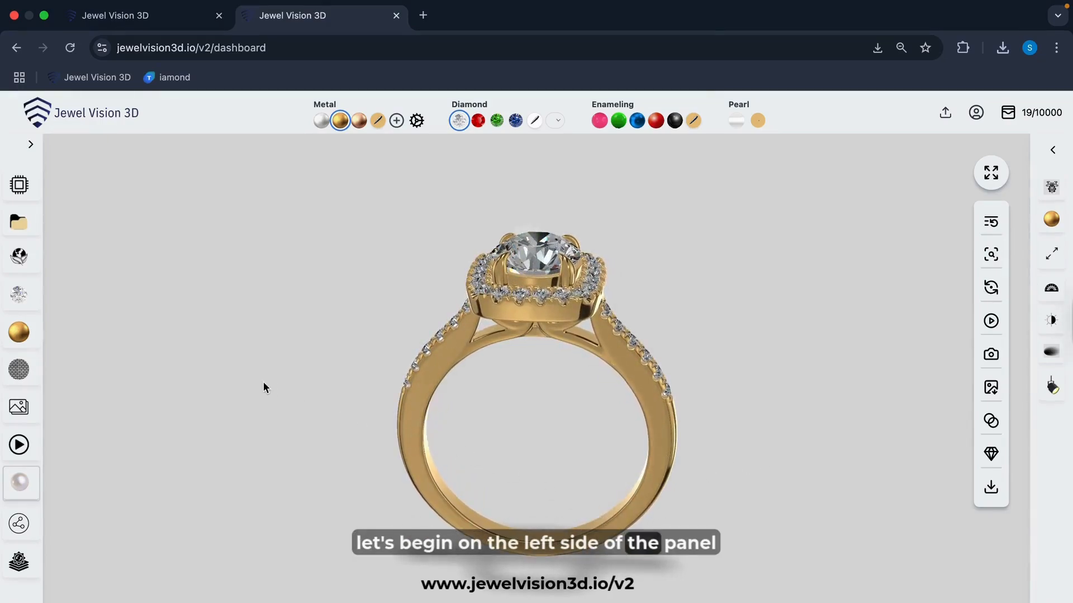
Expand the settings sidebar and try the black, white and gray preset background colours behind the ring.
{"action": "left_click", "coordinate": [31, 146]}
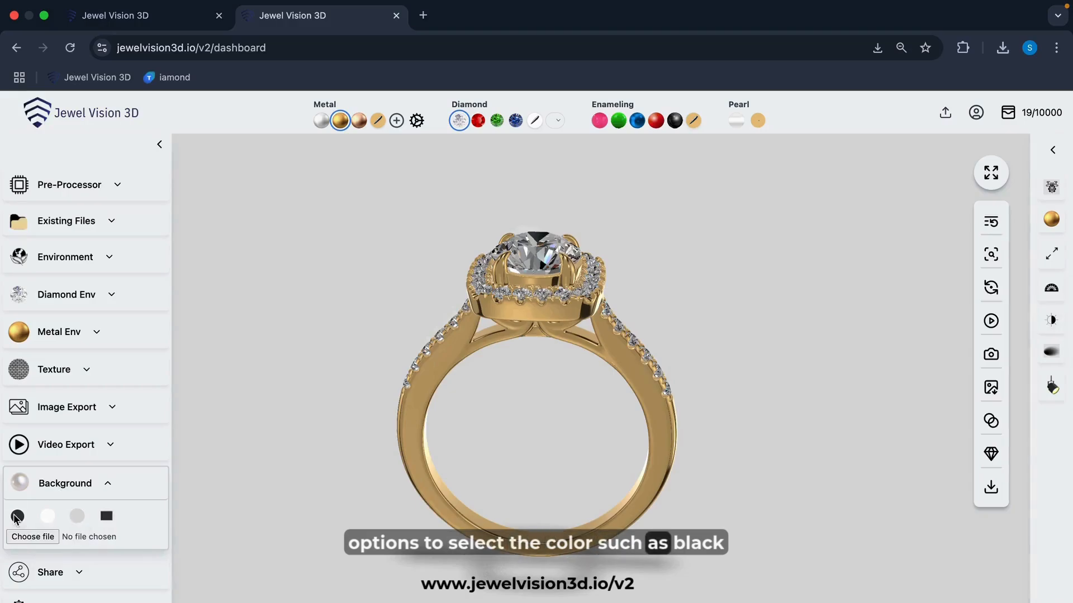
{"action": "left_click", "coordinate": [17, 516]}
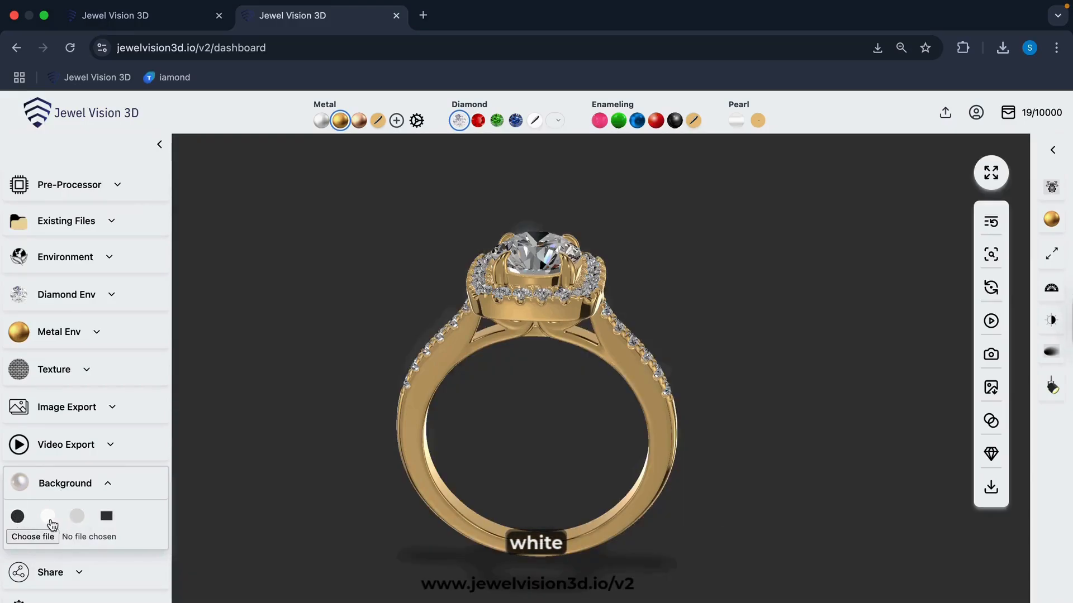
{"action": "left_click", "coordinate": [49, 518]}
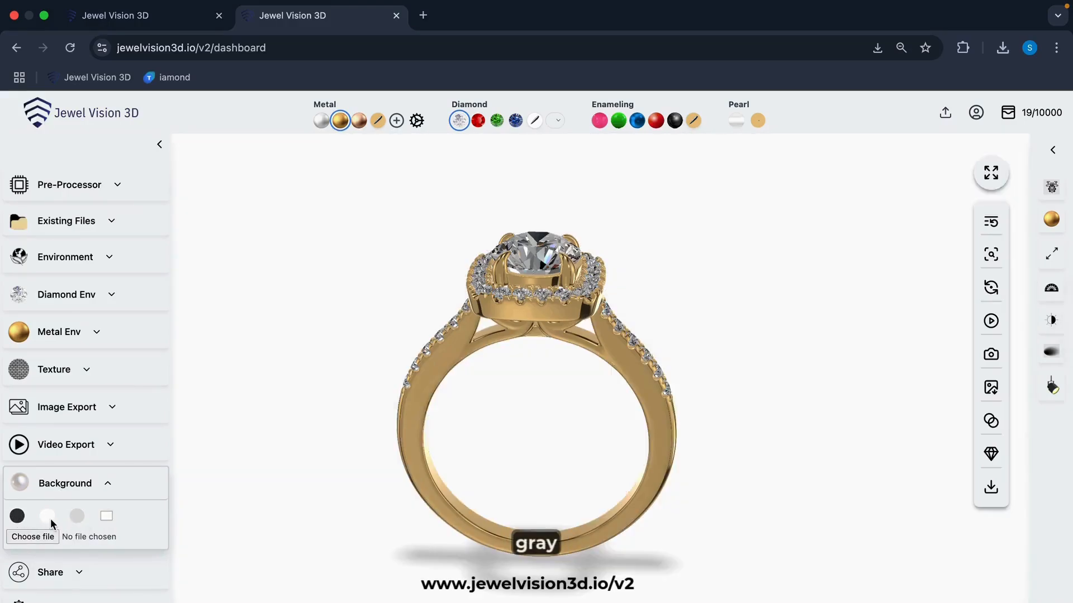
{"action": "left_click", "coordinate": [79, 516]}
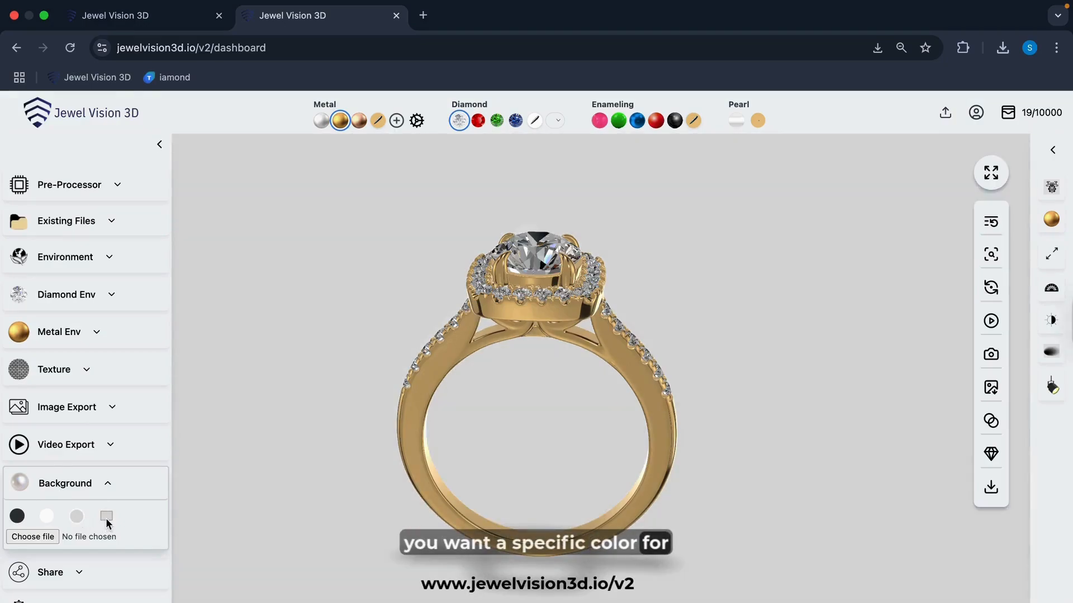
Set a custom brownish background colour of RGB 132, 98, 98 behind the ring.
{"action": "left_click", "coordinate": [105, 518]}
{"action": "left_click_drag", "start_coordinate": [110, 357], "coordinate": [183, 359]}
{"action": "left_click", "coordinate": [144, 394]}
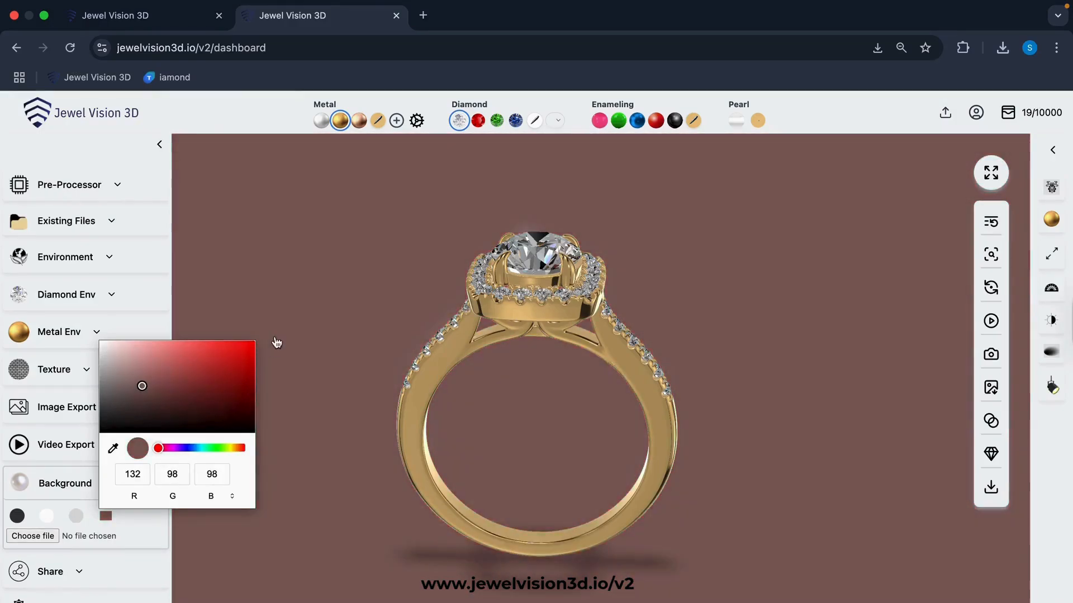
{"action": "left_click", "coordinate": [284, 299]}
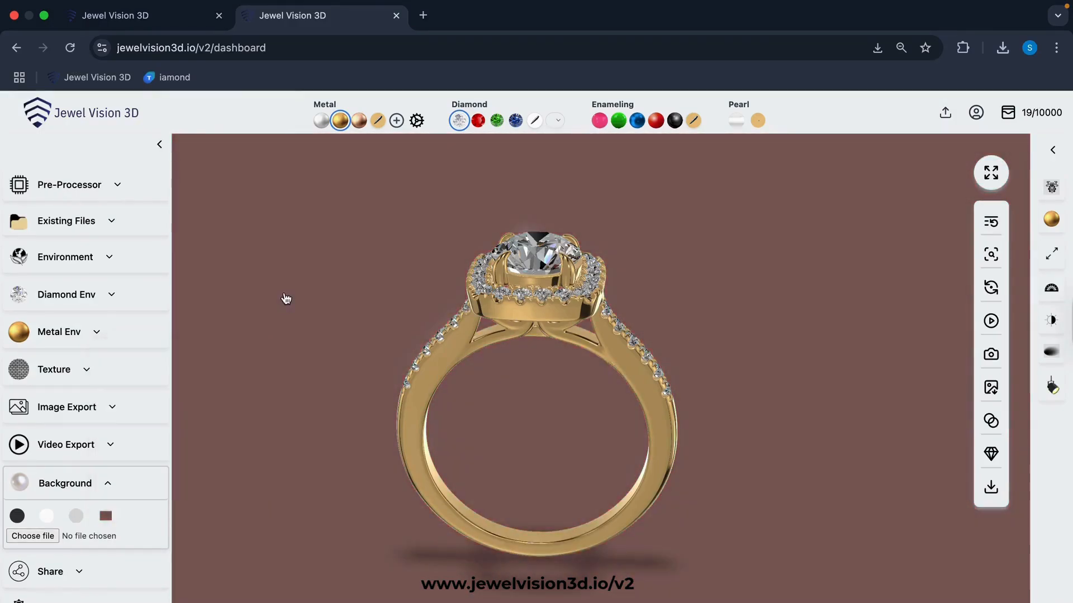
Preview the beach-sand WebP image from the Back ground folder and load it as the scene background.
{"action": "left_click", "coordinate": [32, 535]}
{"action": "left_click", "coordinate": [456, 248]}
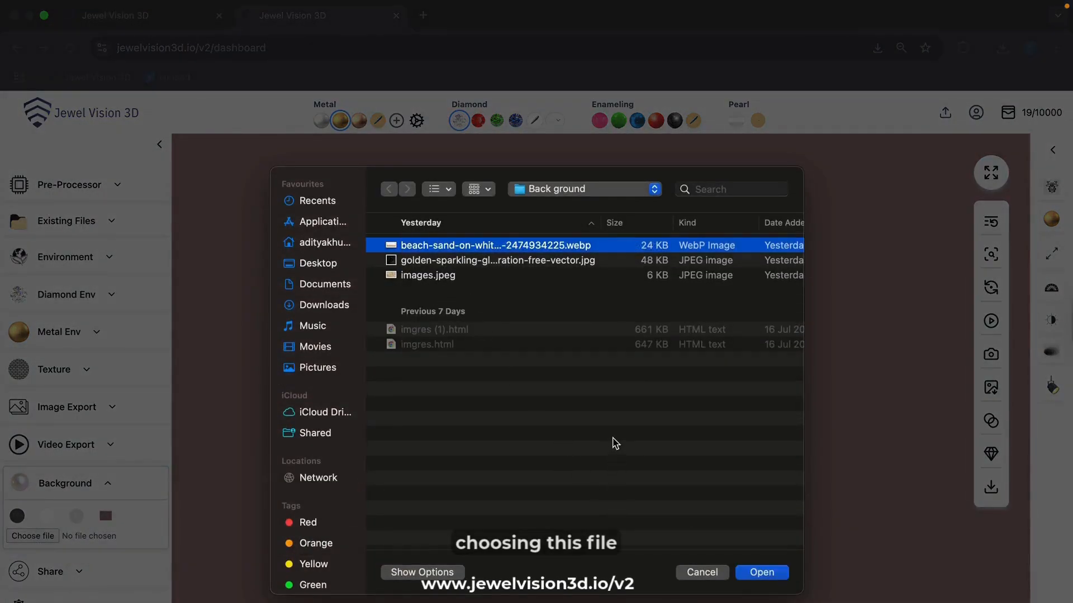
{"action": "key", "text": "space"}
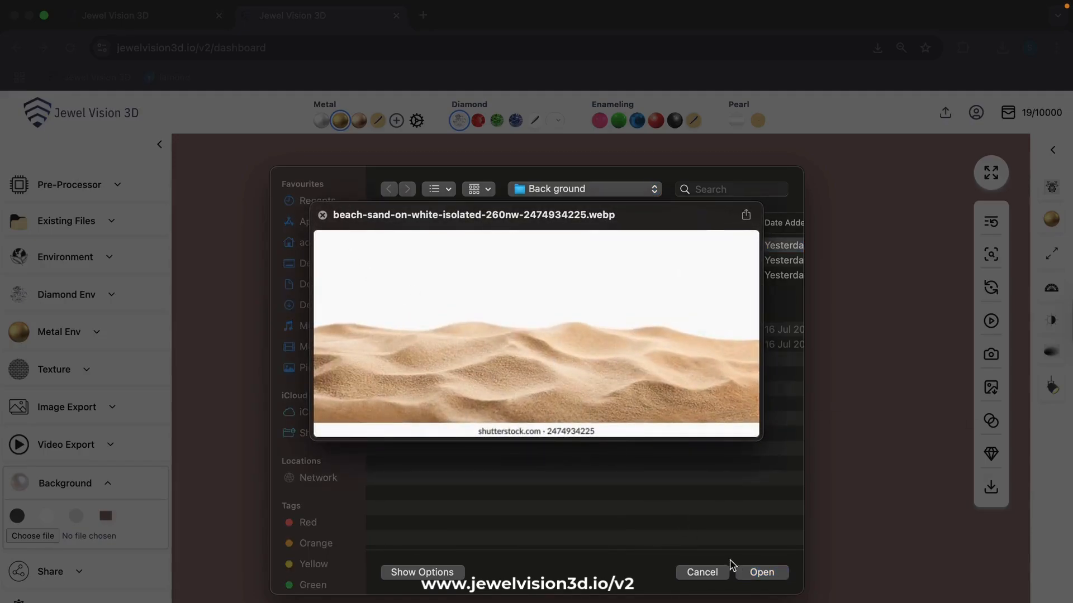
{"action": "left_click", "coordinate": [323, 216]}
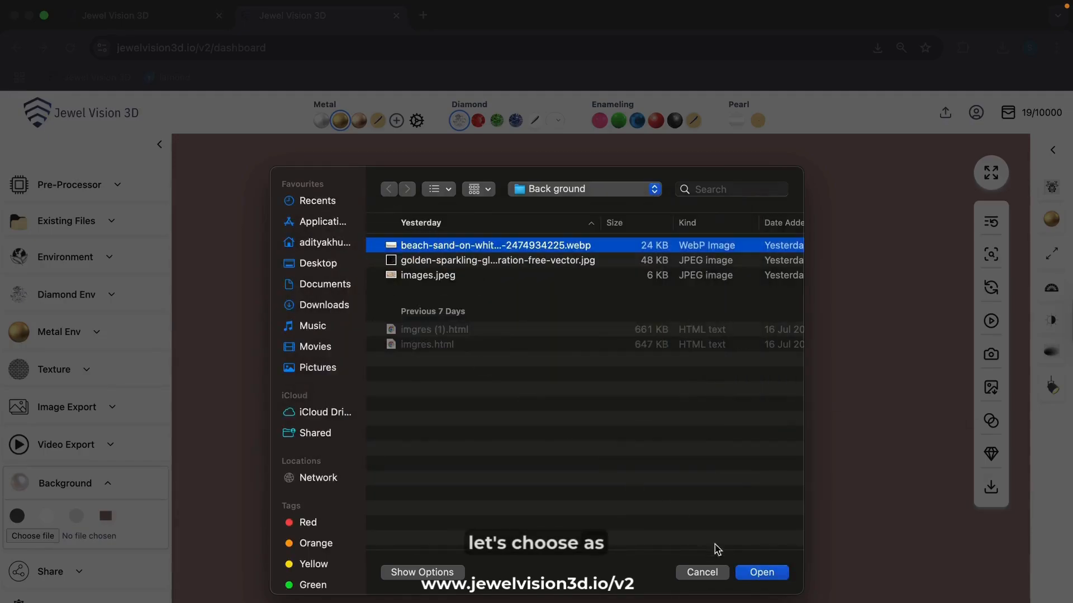
{"action": "left_click", "coordinate": [761, 572]}
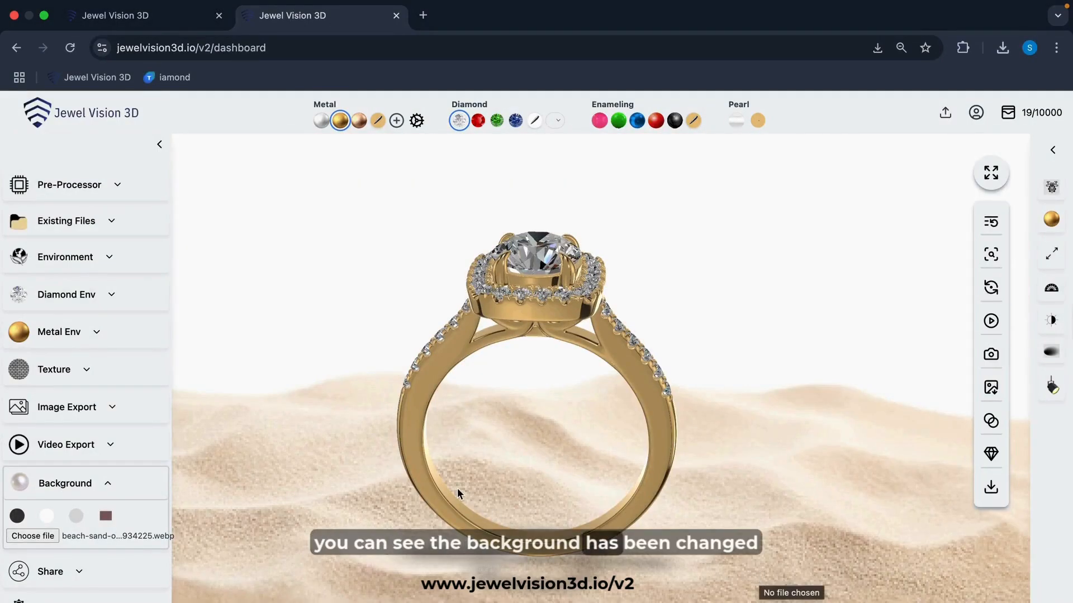
Rotate the ring to an angled view and examine the image export's file format and resolution options.
{"action": "left_click_drag", "start_coordinate": [516, 472], "coordinate": [441, 469]}
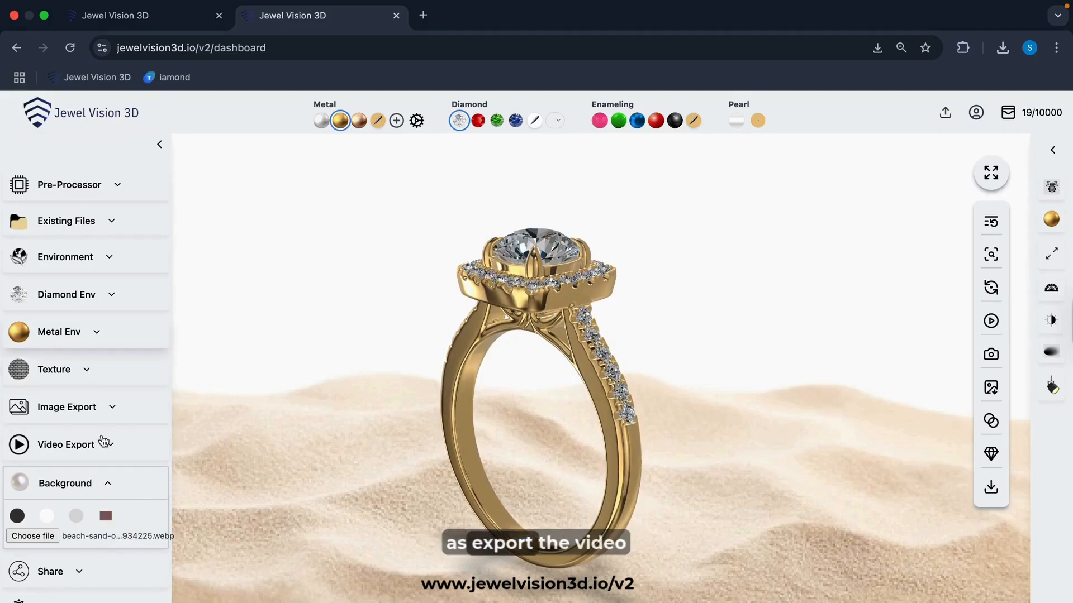
{"action": "left_click", "coordinate": [112, 409]}
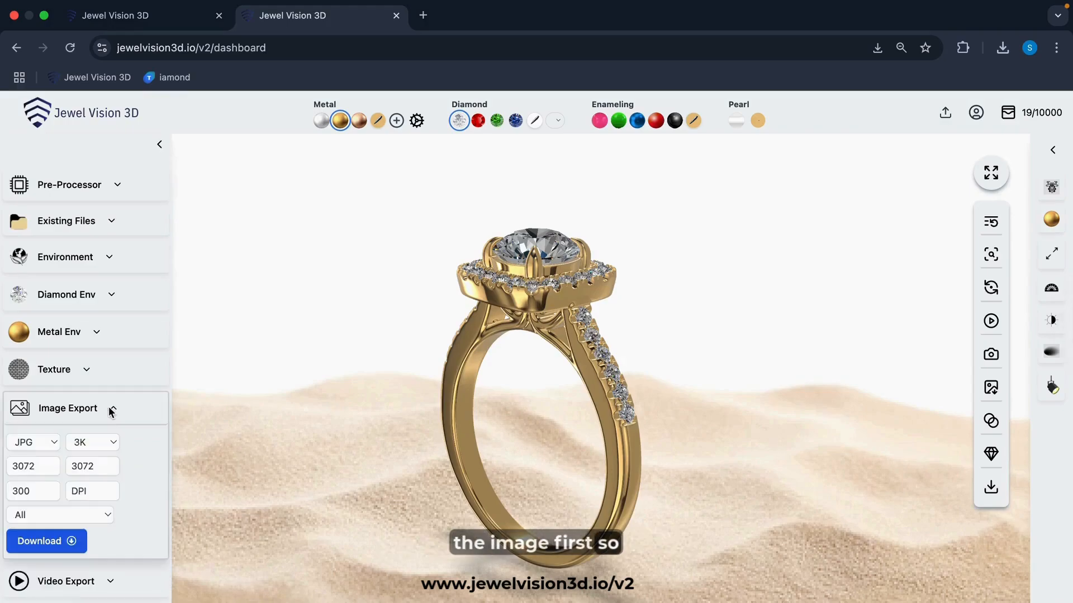
{"action": "left_click", "coordinate": [53, 441]}
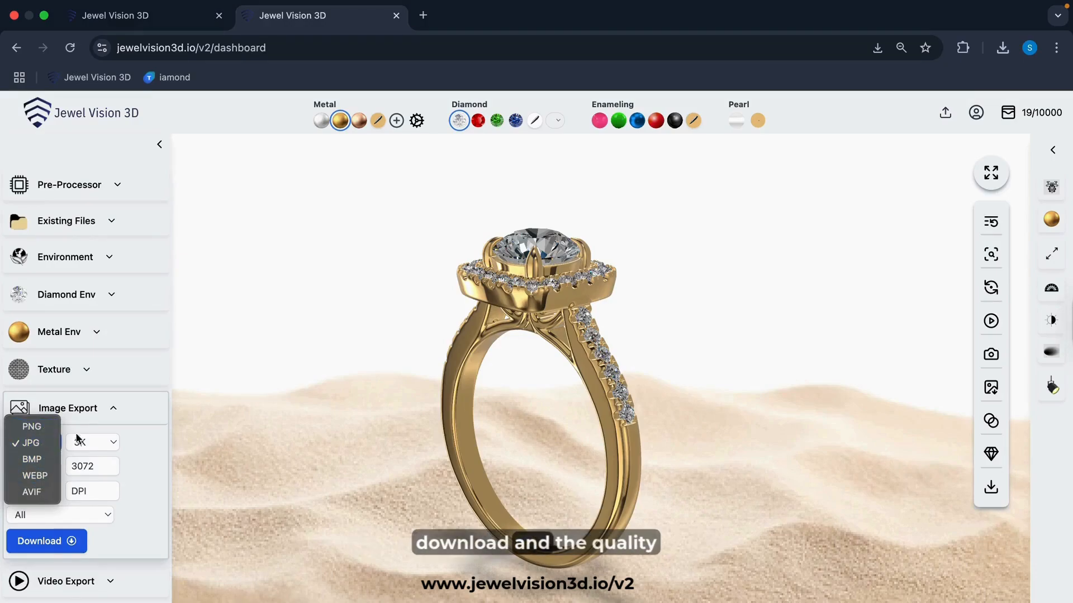
{"action": "left_click", "coordinate": [115, 444]}
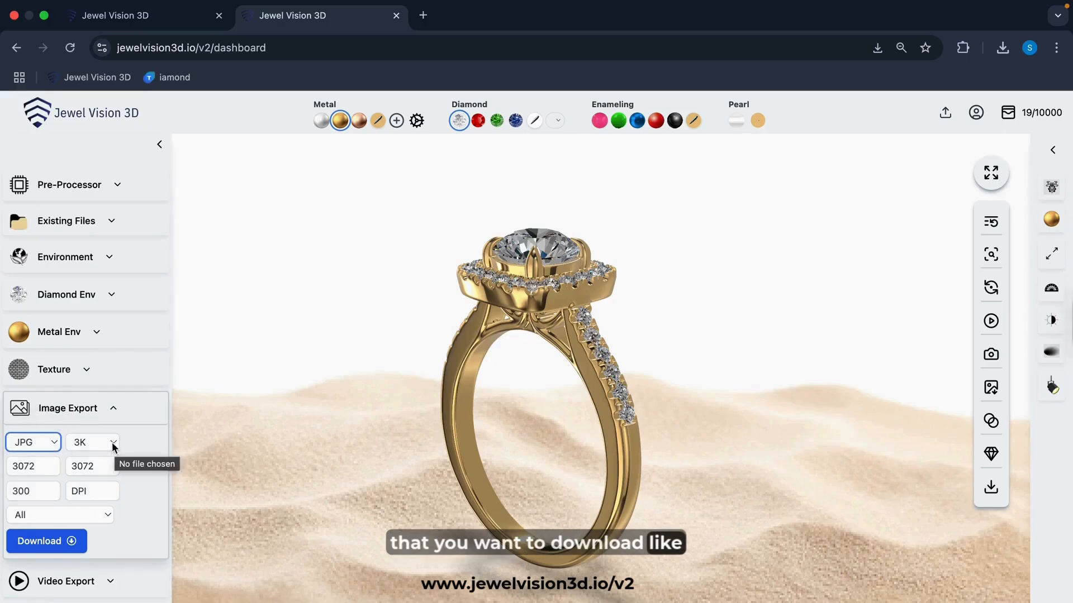
{"action": "left_click", "coordinate": [111, 441]}
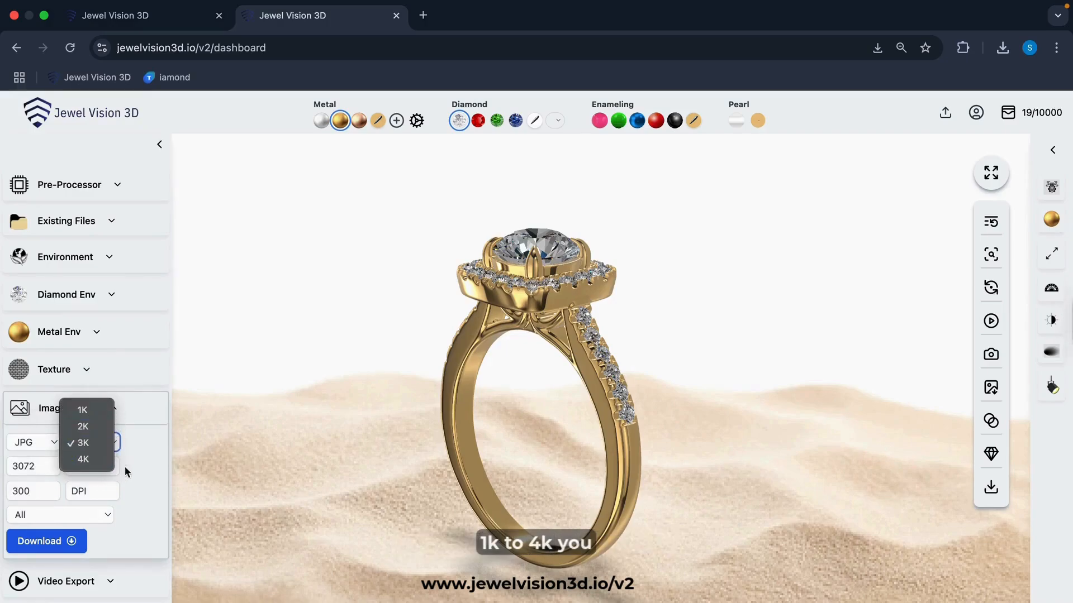
{"action": "left_click", "coordinate": [139, 453]}
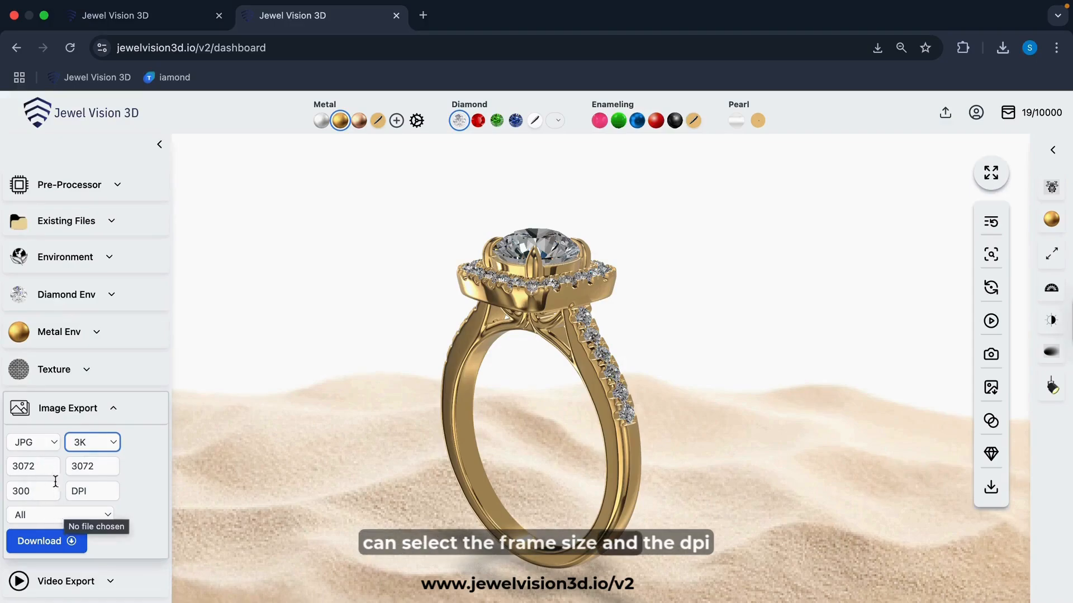
Export the Current view of the slightly rotated ring as a 3K JPG and check the downloaded image full screen.
{"action": "left_click", "coordinate": [40, 512]}
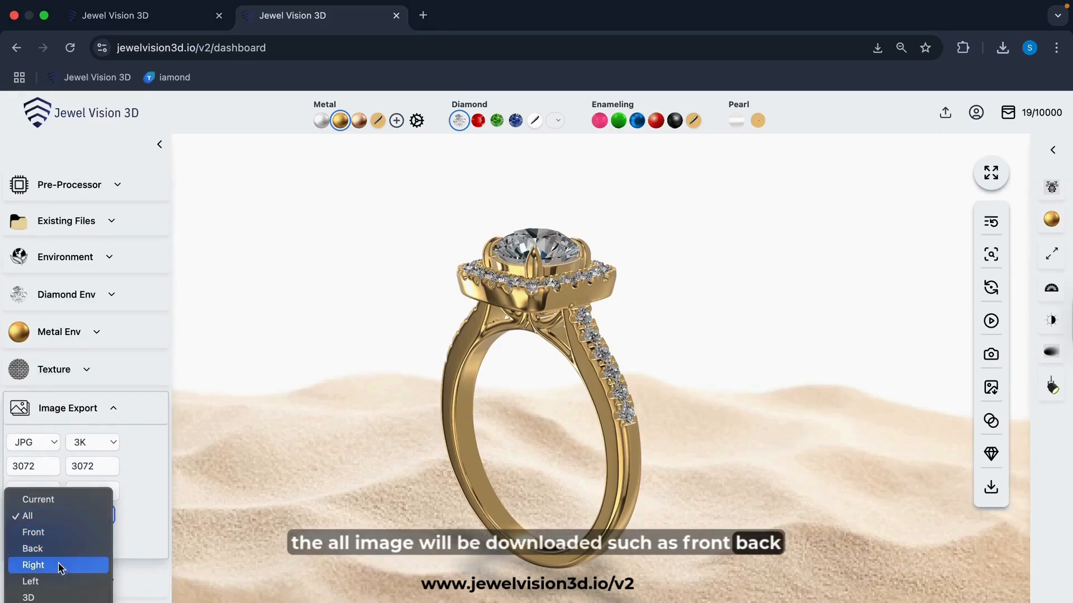
{"action": "left_click", "coordinate": [90, 548]}
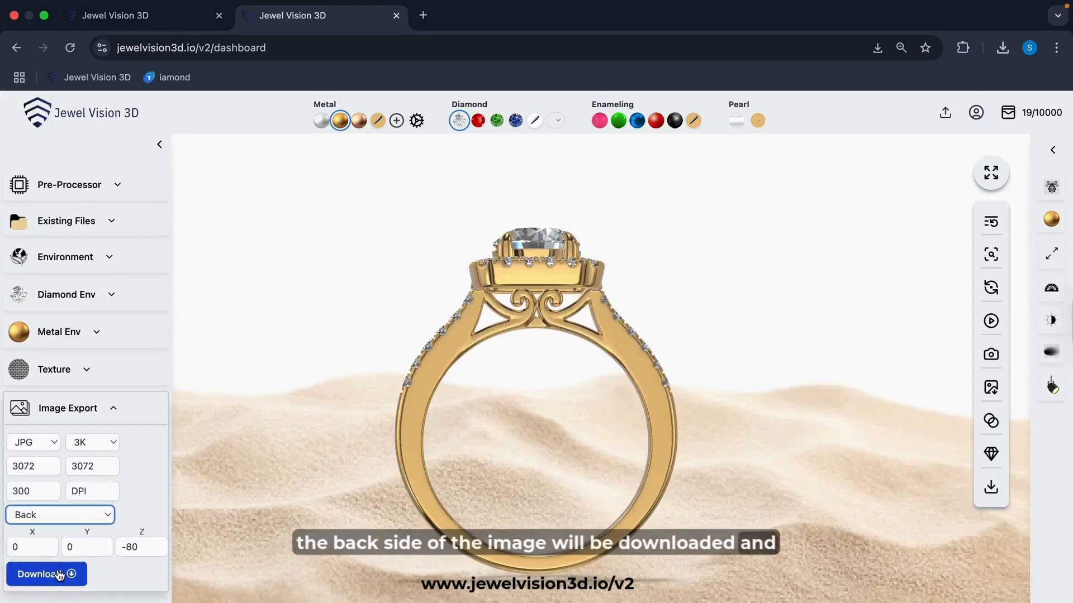
{"action": "left_click", "coordinate": [81, 513]}
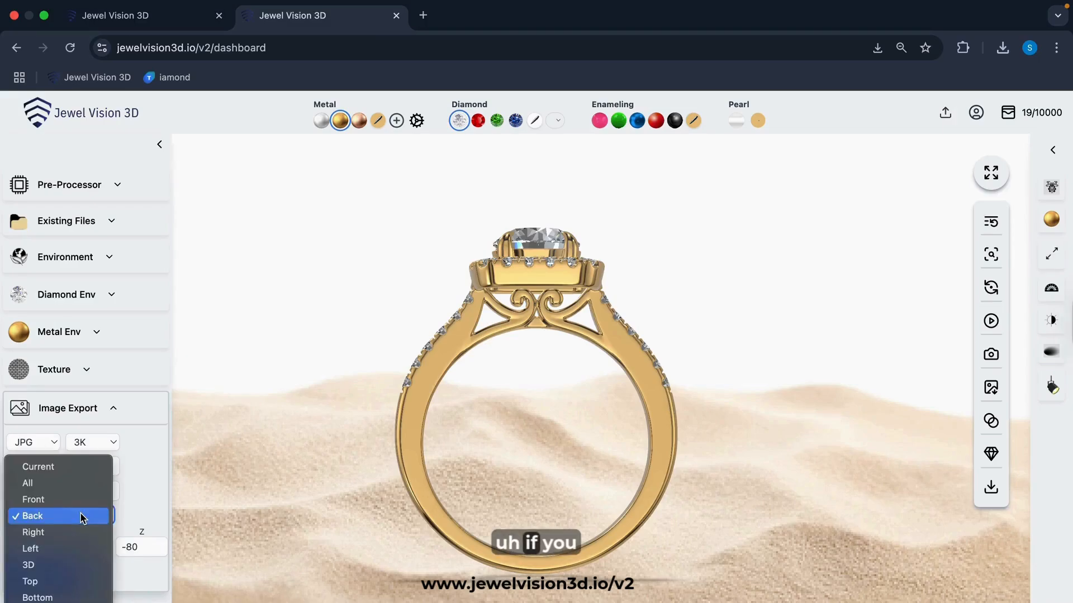
{"action": "left_click", "coordinate": [98, 472]}
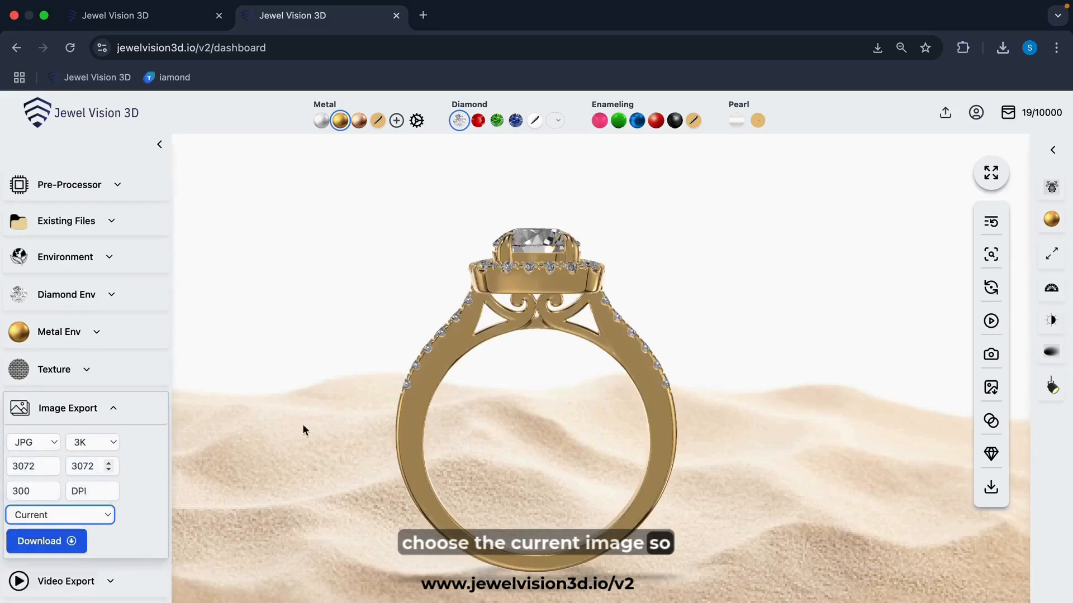
{"action": "left_click", "coordinate": [361, 437]}
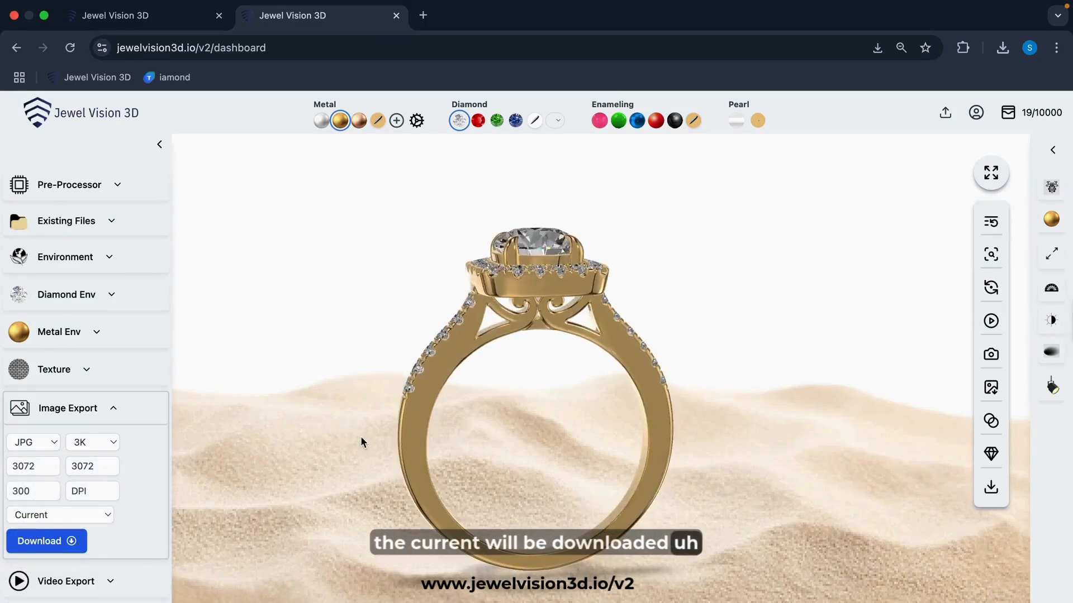
{"action": "left_click", "coordinate": [50, 545]}
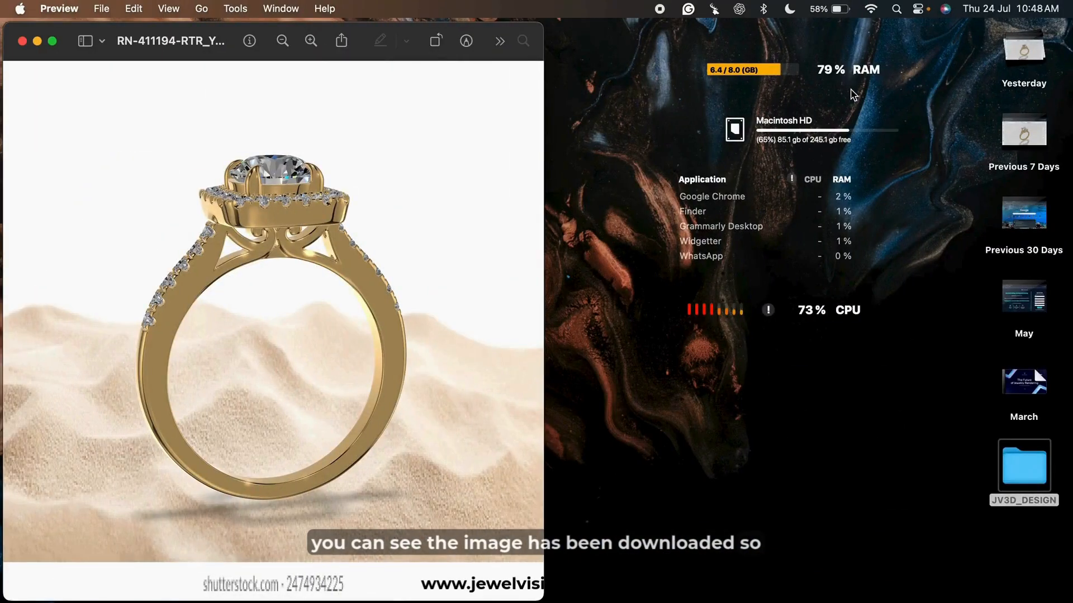
{"action": "left_click", "coordinate": [54, 42]}
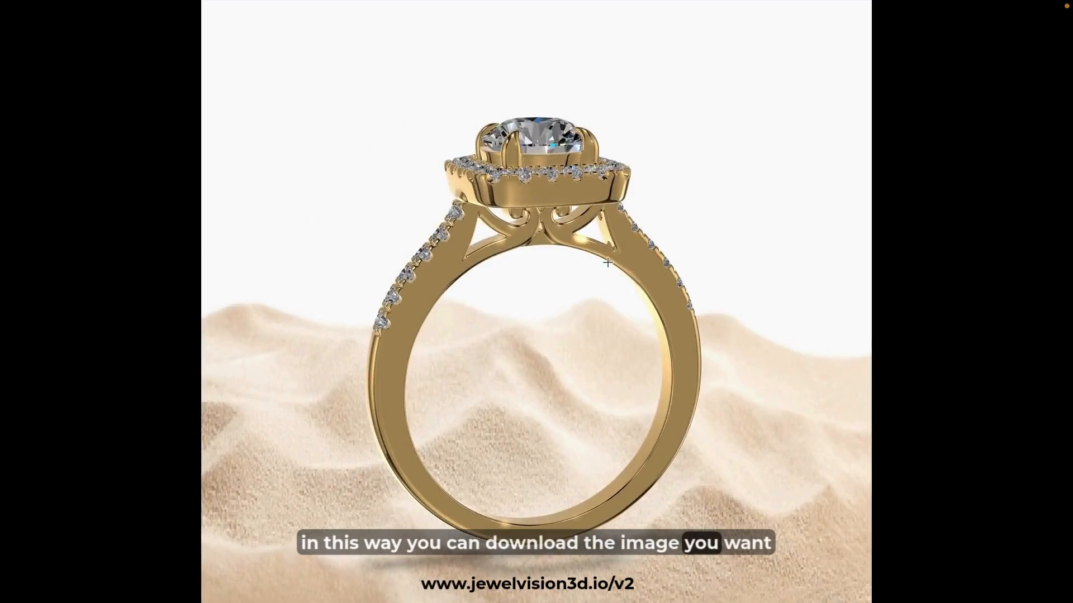
{"action": "key", "text": "ctrl+Right"}
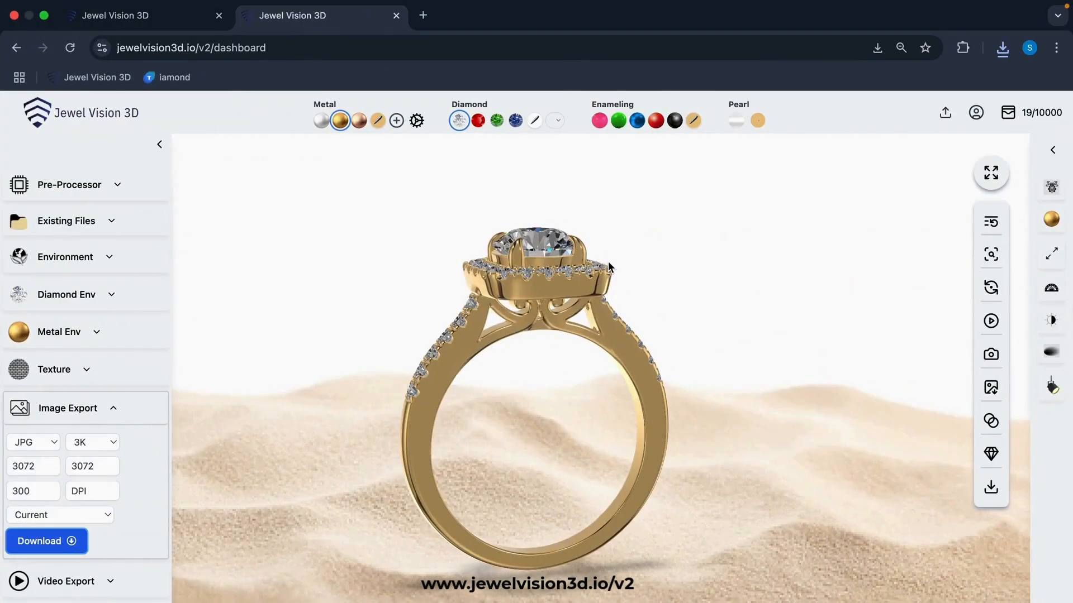
Review the video export formats and record an MP4 video at speed 3, changing the metal to rose gold during recording.
{"action": "left_click", "coordinate": [114, 408]}
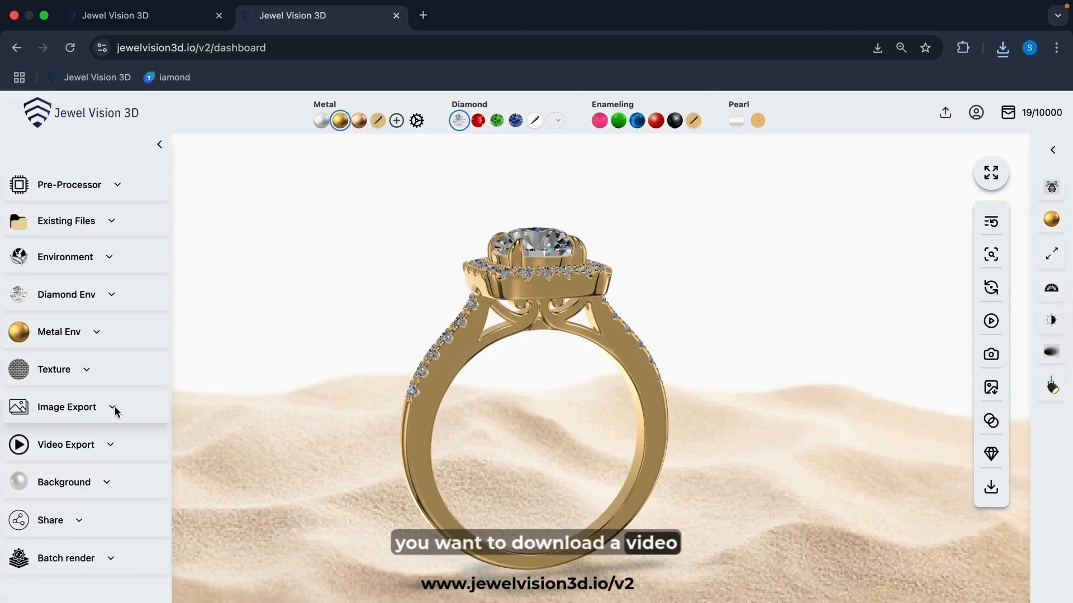
{"action": "left_click", "coordinate": [110, 445]}
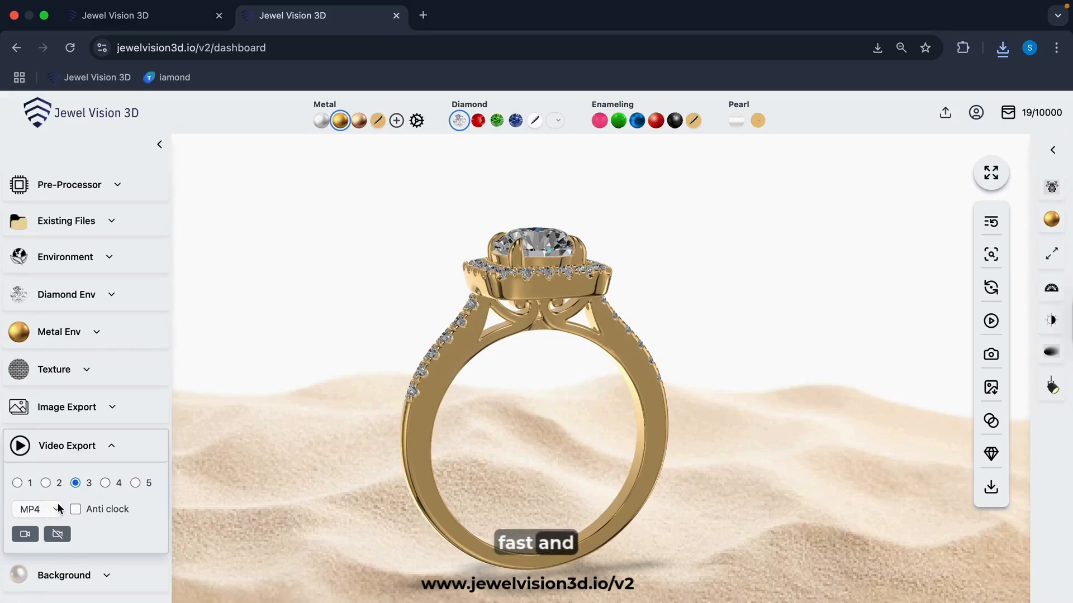
{"action": "left_click", "coordinate": [56, 510]}
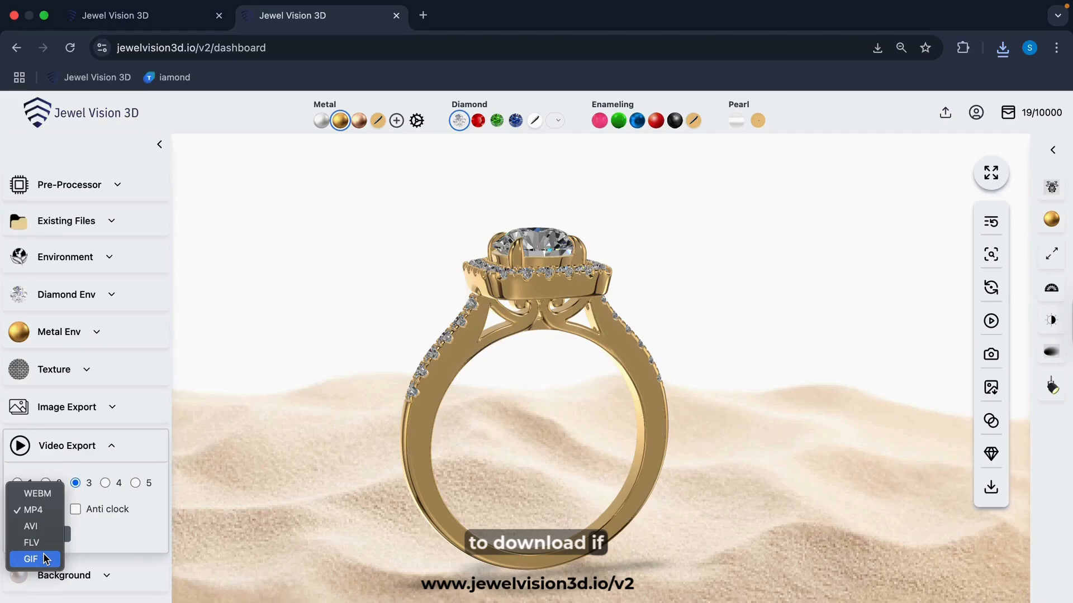
{"action": "left_click", "coordinate": [108, 476]}
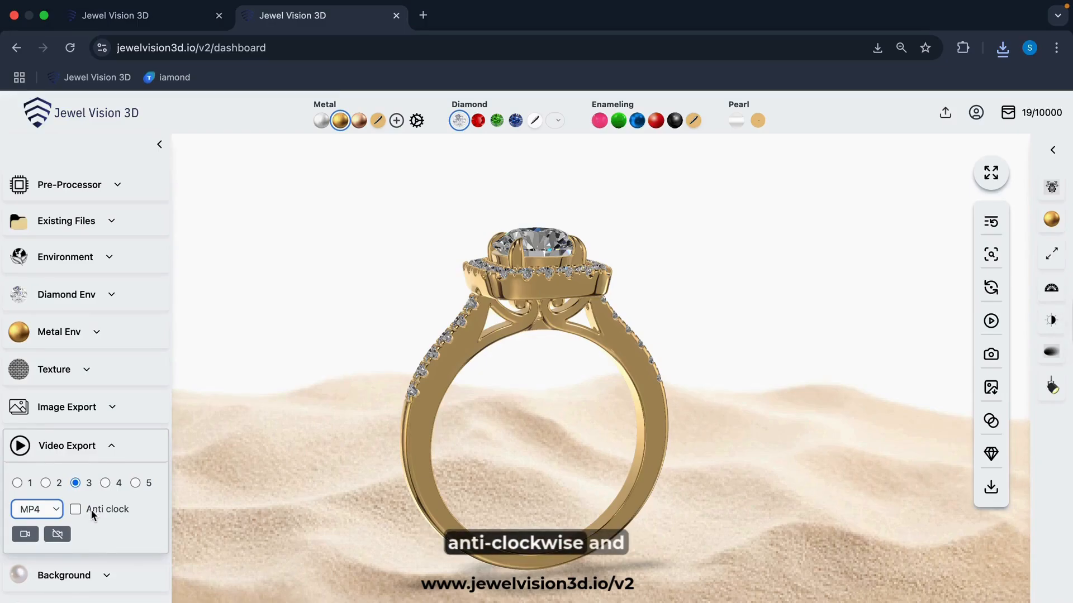
{"action": "left_click", "coordinate": [25, 535]}
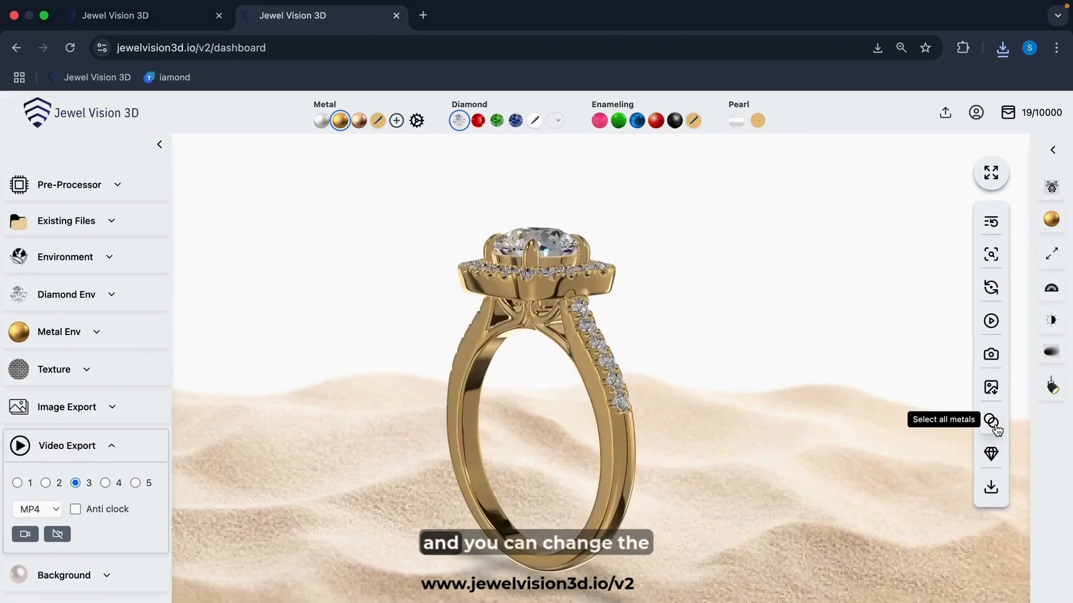
{"action": "left_click", "coordinate": [359, 121]}
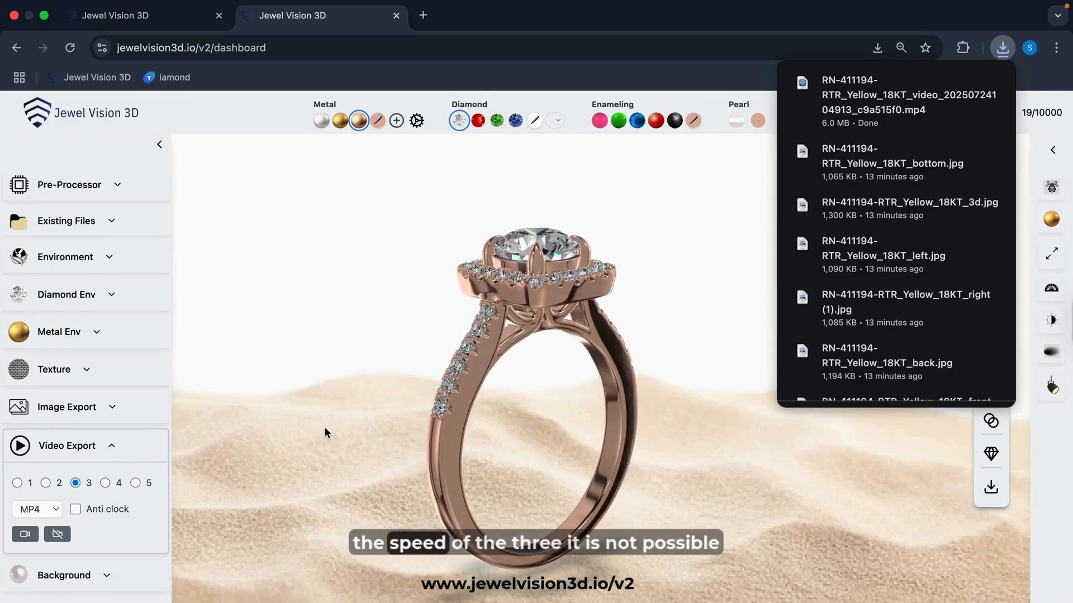
Record a second MP4 video at speed 2, switching the ring's metal to white and back to rose gold.
{"action": "left_click", "coordinate": [1002, 49]}
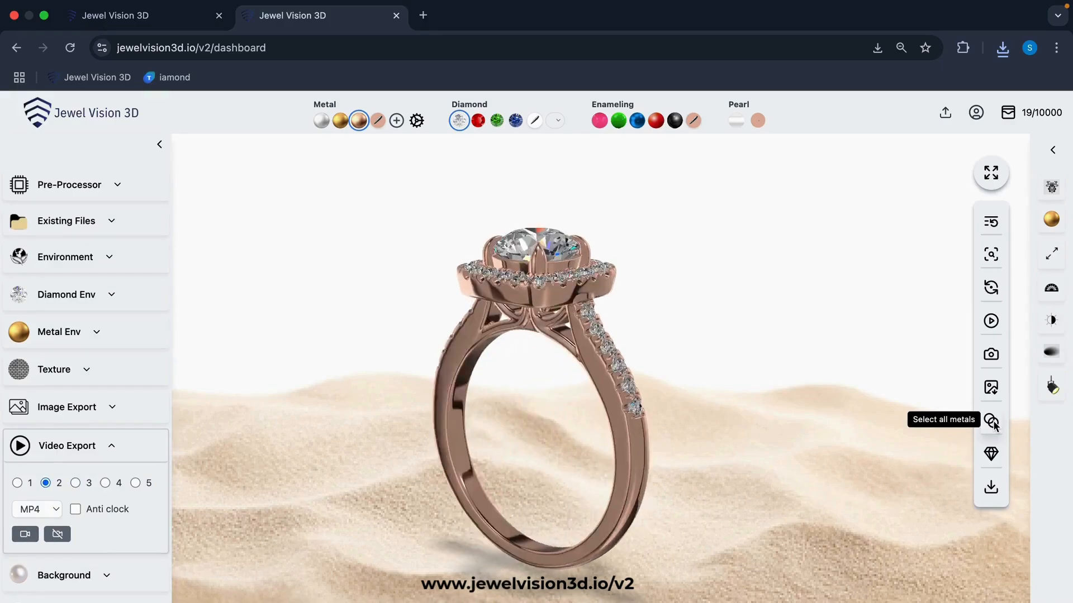
{"action": "left_click", "coordinate": [322, 122]}
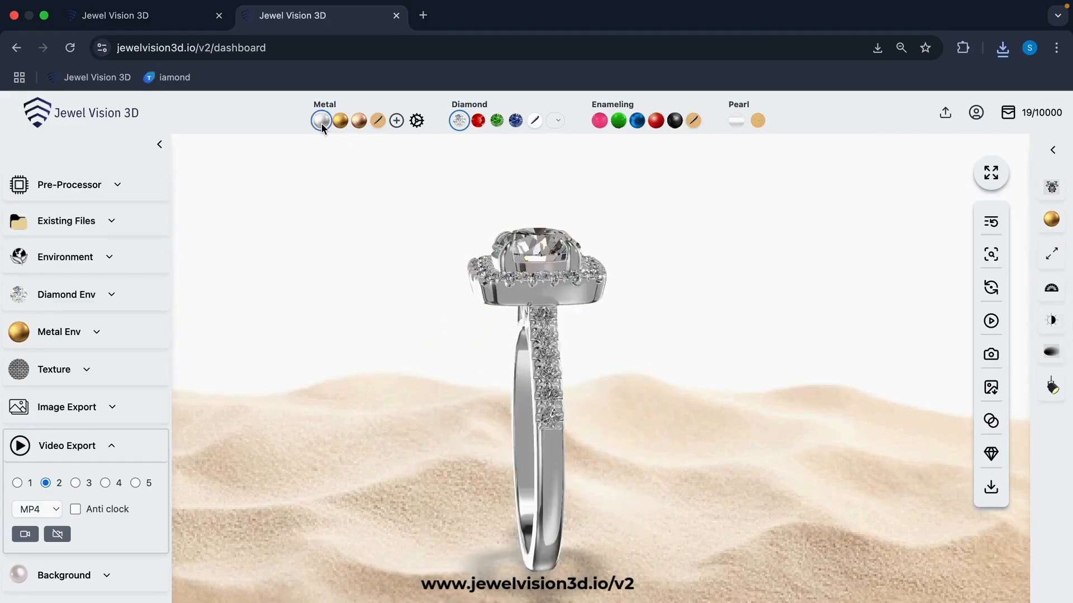
{"action": "left_click", "coordinate": [358, 120]}
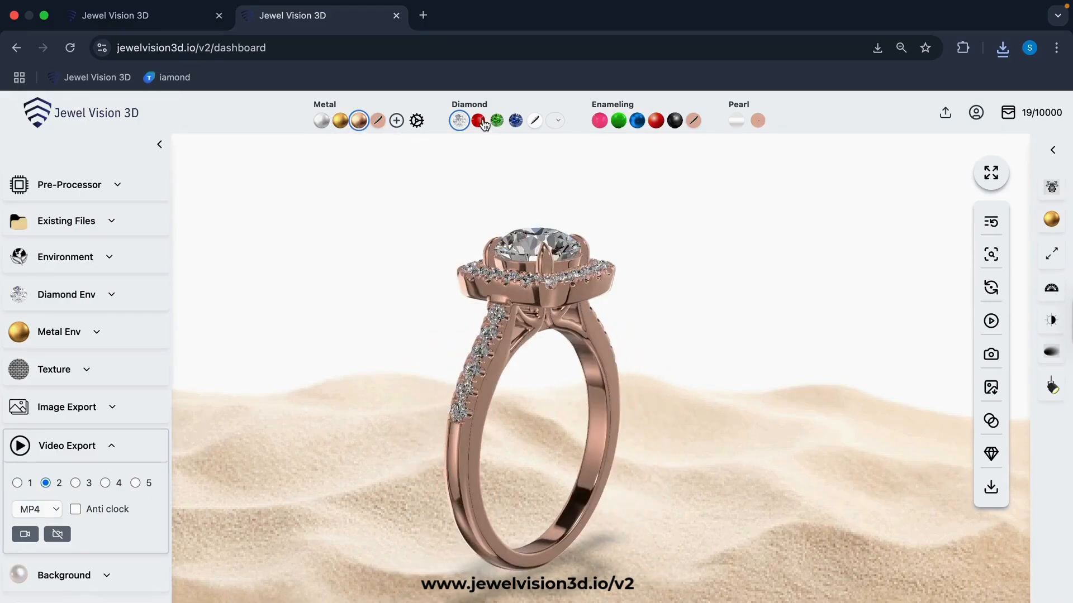
{"action": "left_click", "coordinate": [991, 463]}
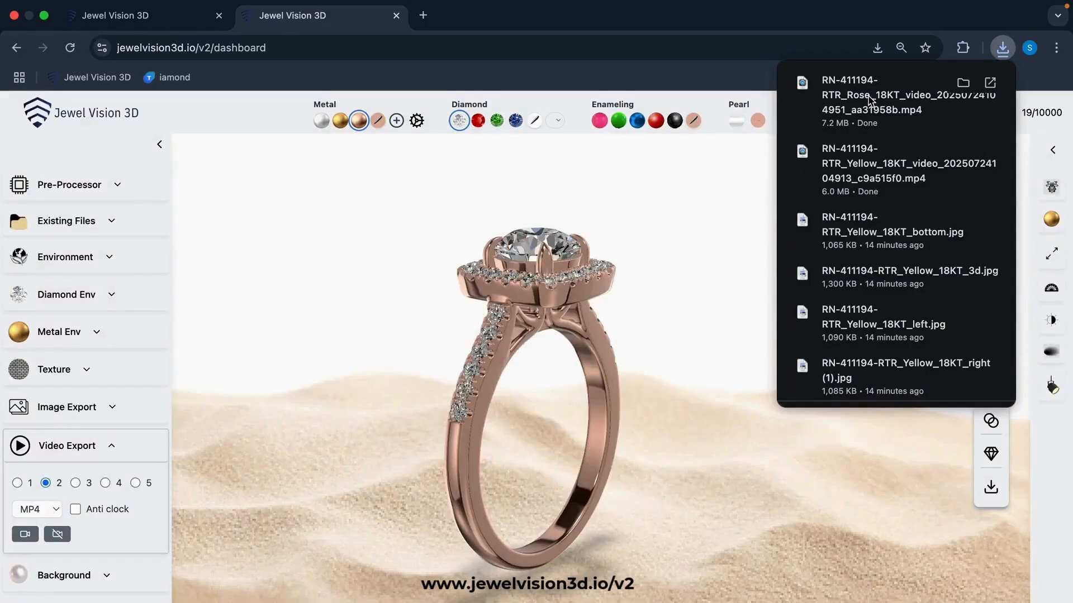
Open the newly downloaded Rose 18KT MP4 in QuickTime Player, play it, and pause partway through.
{"action": "left_click", "coordinate": [867, 96]}
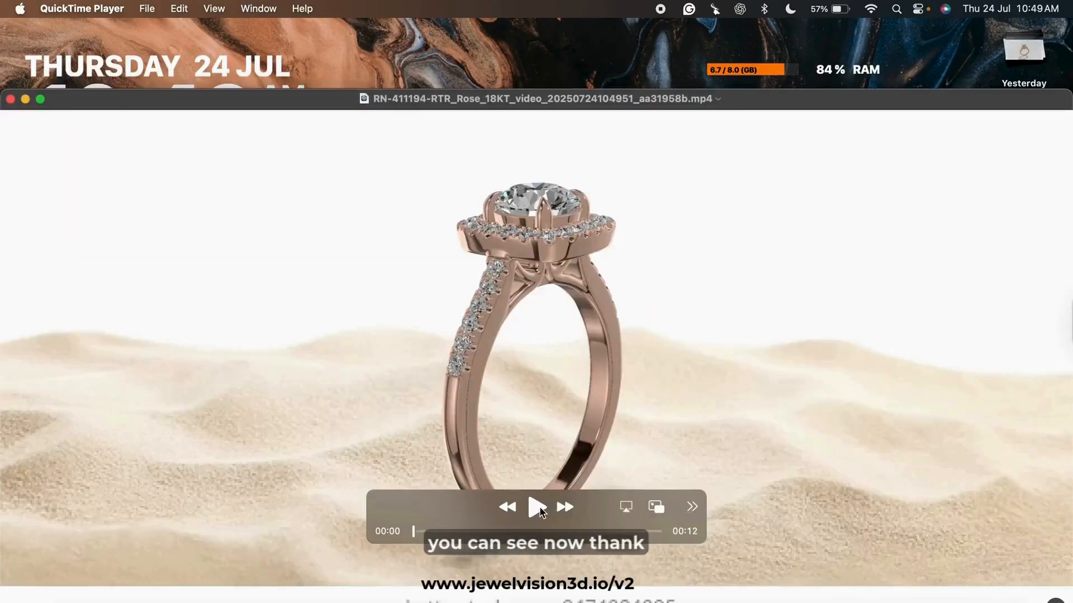
{"action": "left_click", "coordinate": [538, 507]}
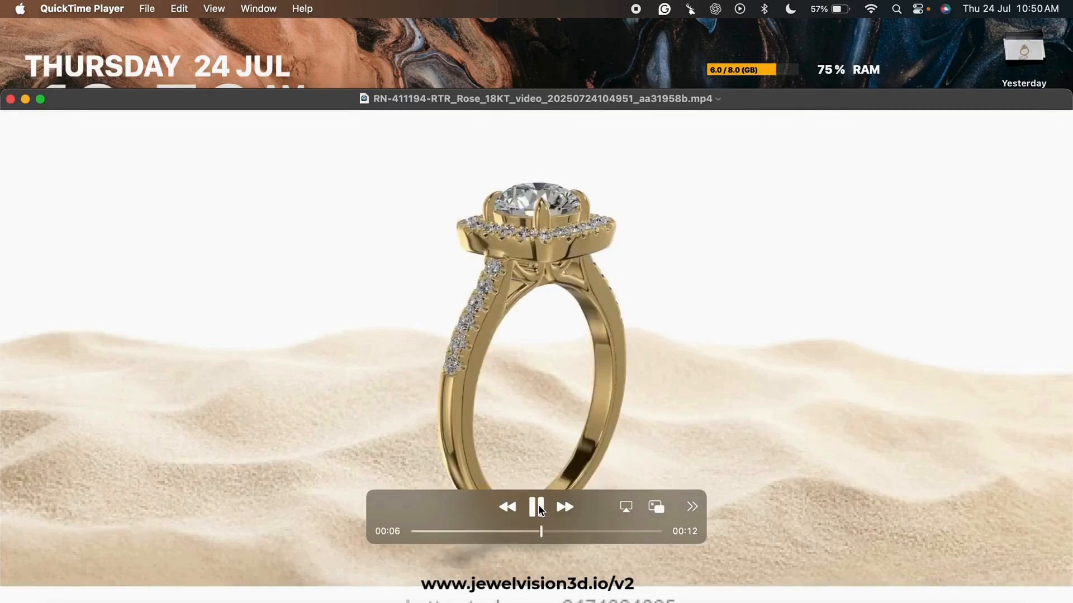
{"action": "left_click", "coordinate": [537, 507]}
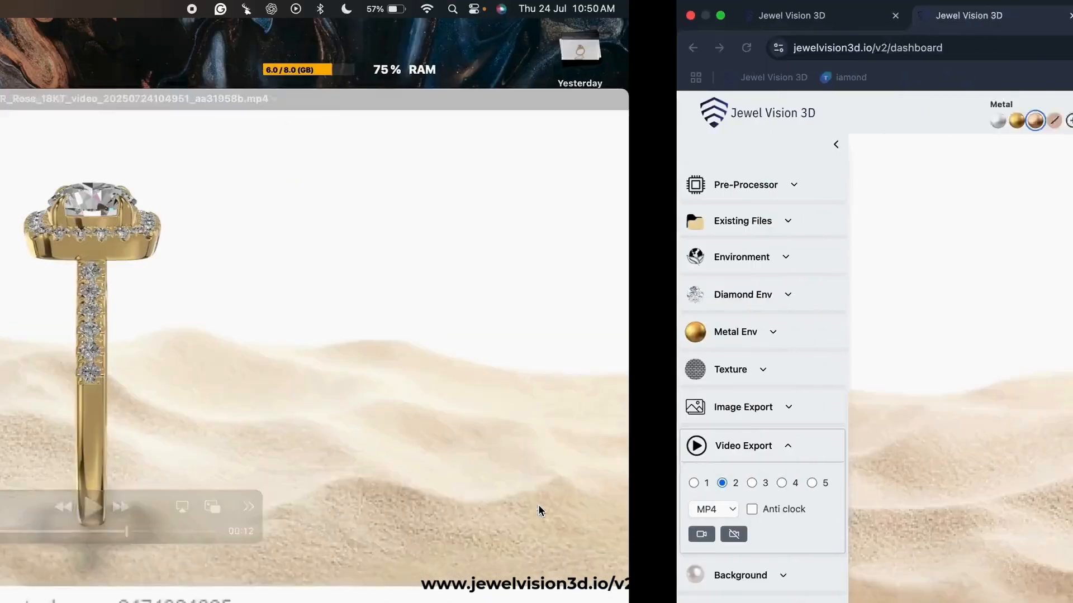